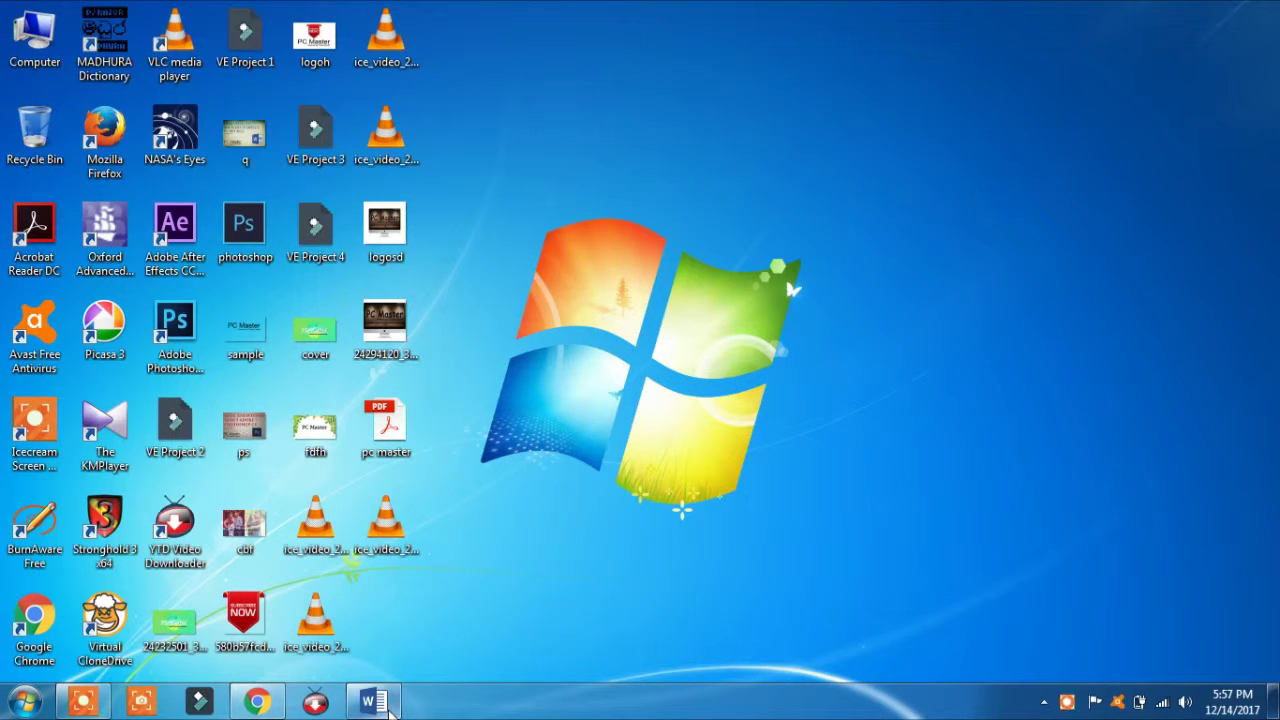
Bring up the PC Master document, then paste the tagline as plain text and delete it, undoing both.
left_click(390, 703)
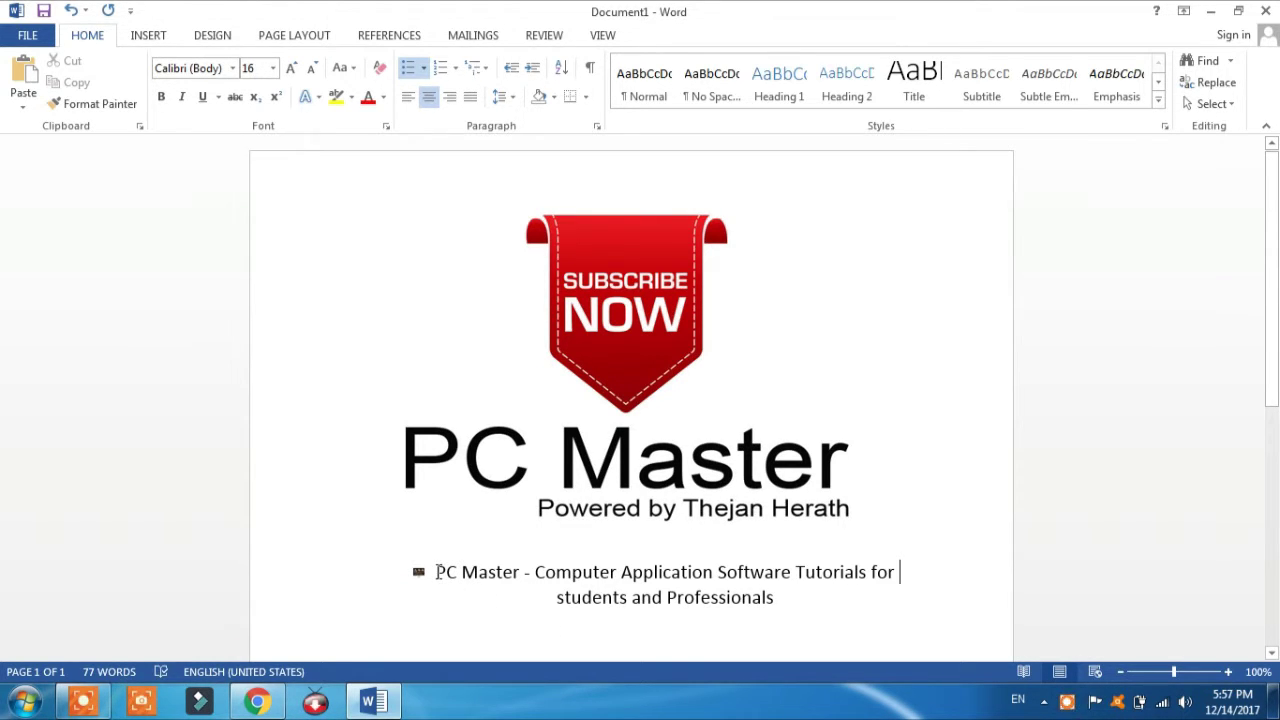
mouse_move(437, 572)
left_mouse_down()
mouse_move(900, 583)
mouse_move(900, 594)
left_mouse_up()
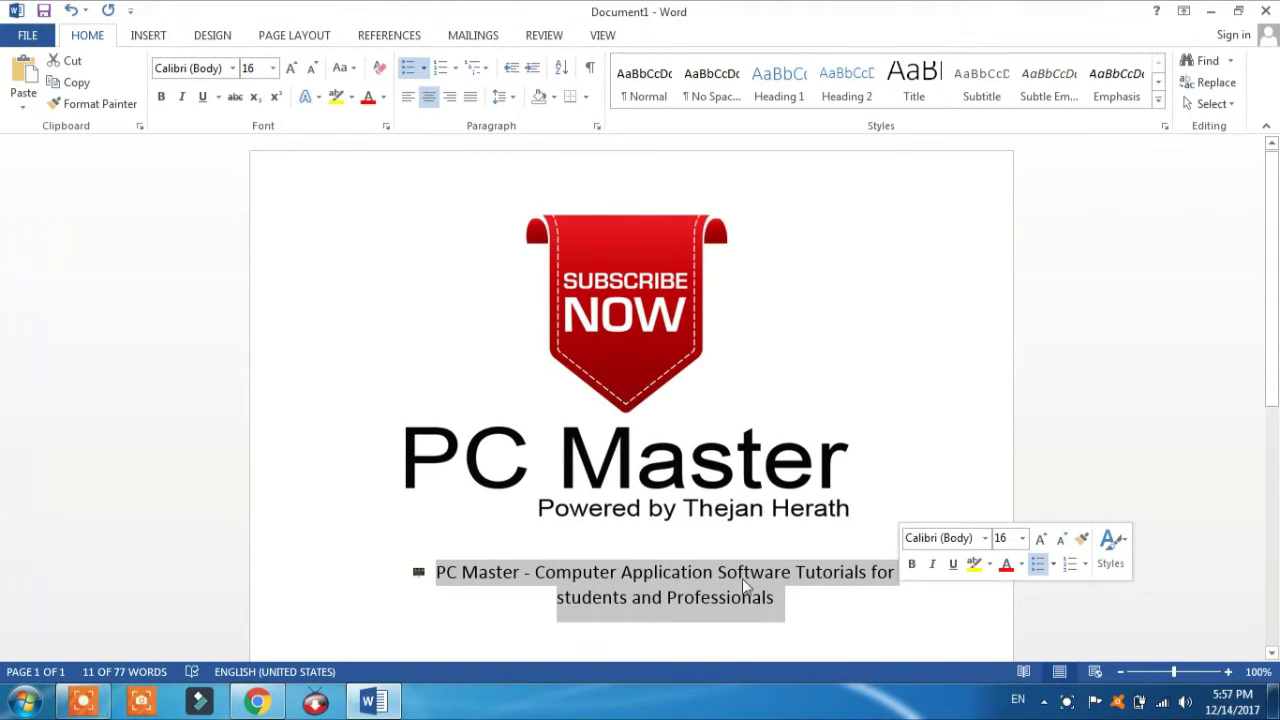
right_click(700, 571)
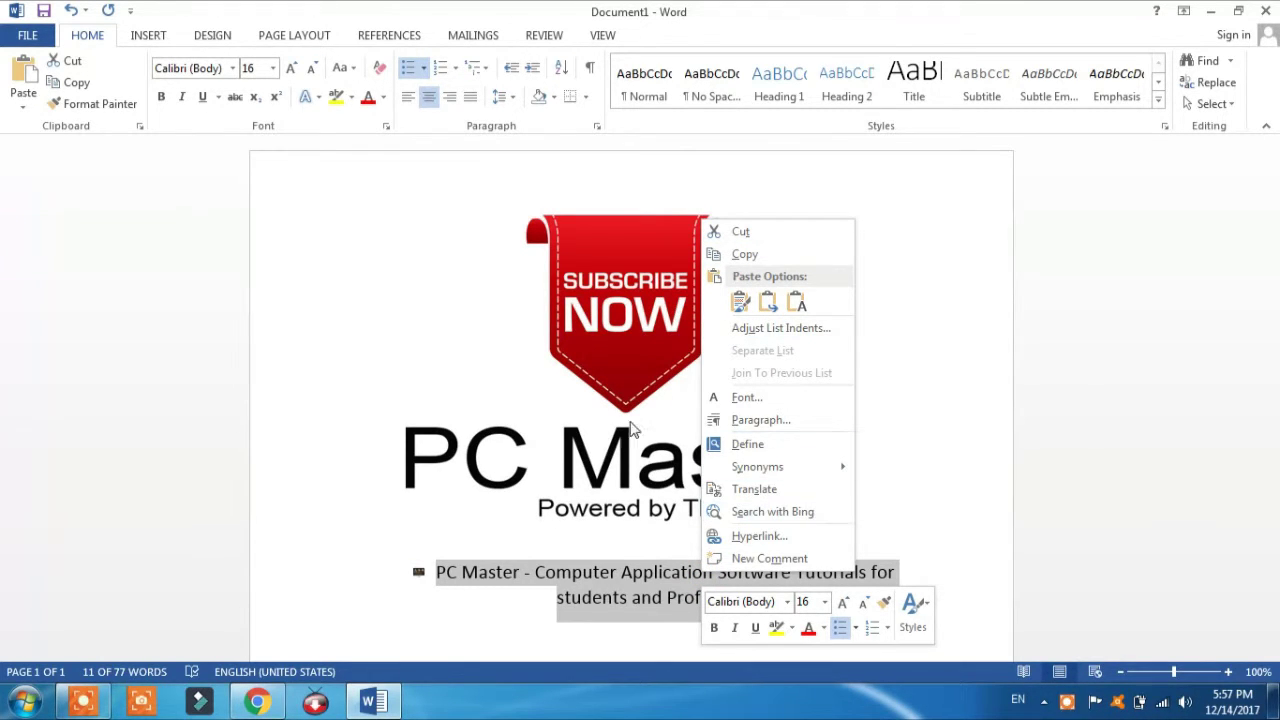
right_click(601, 572)
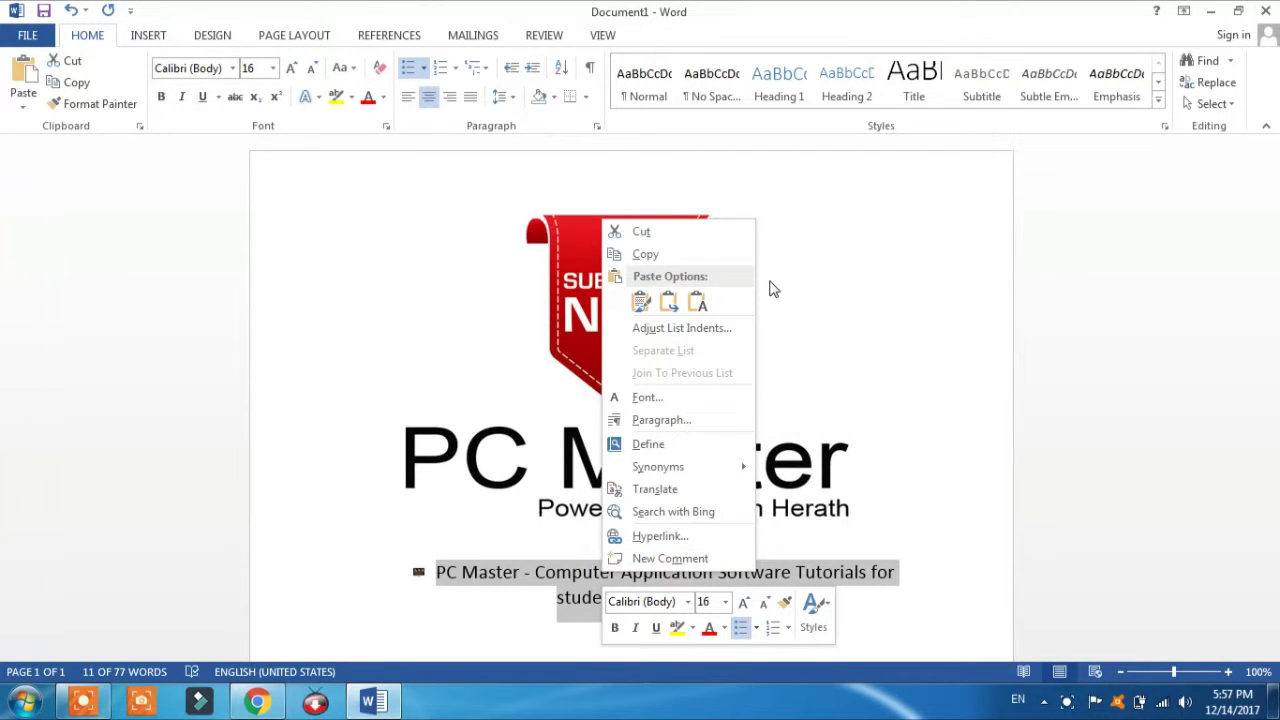
left_click(697, 302)
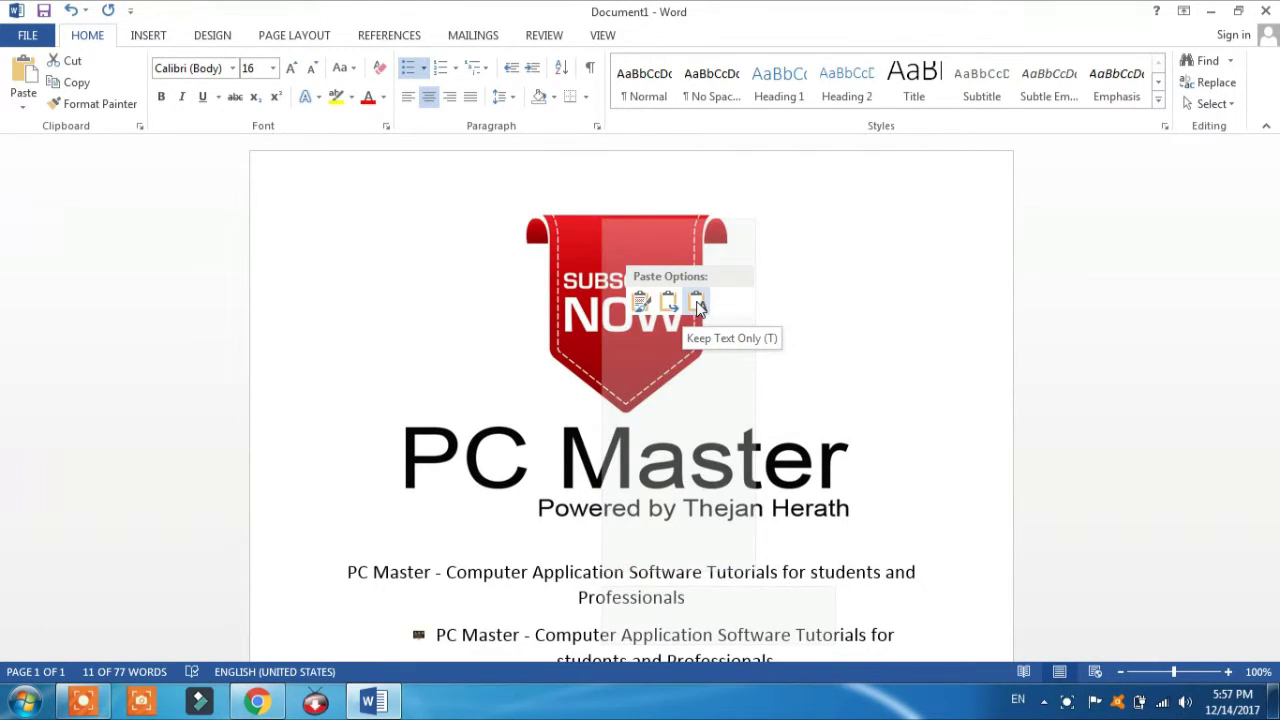
left_click(697, 302)
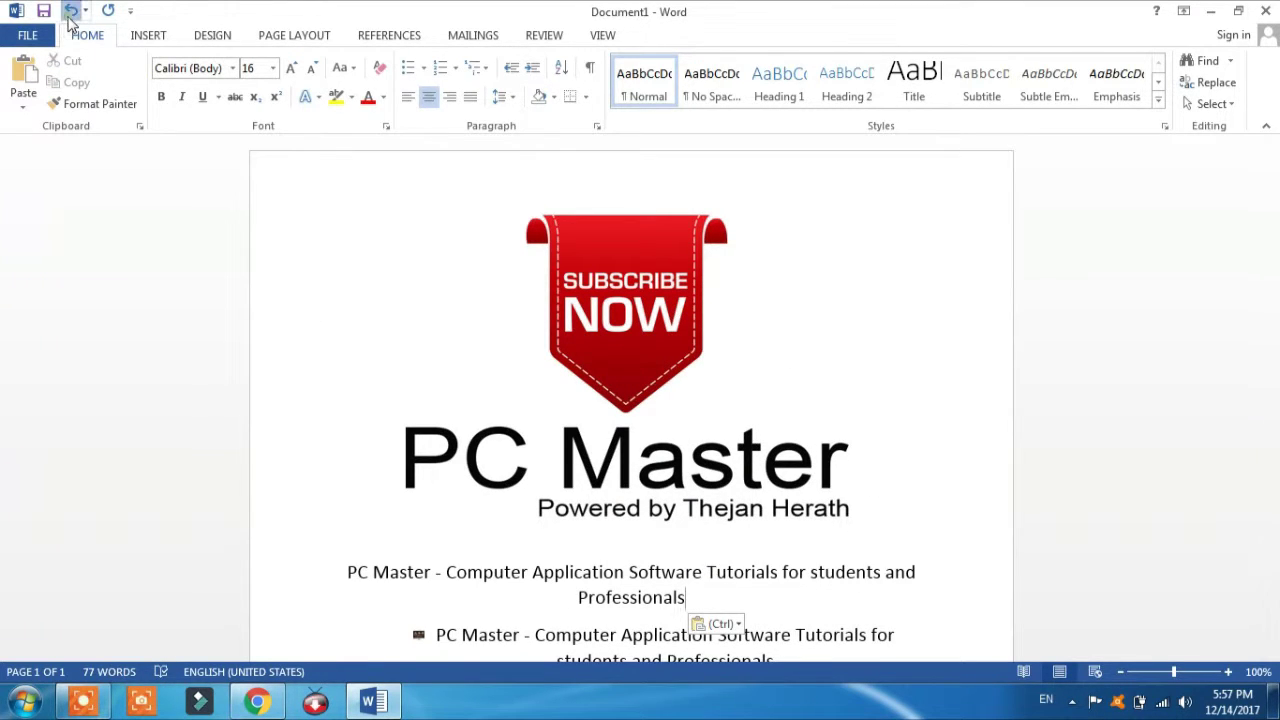
left_click(71, 12)
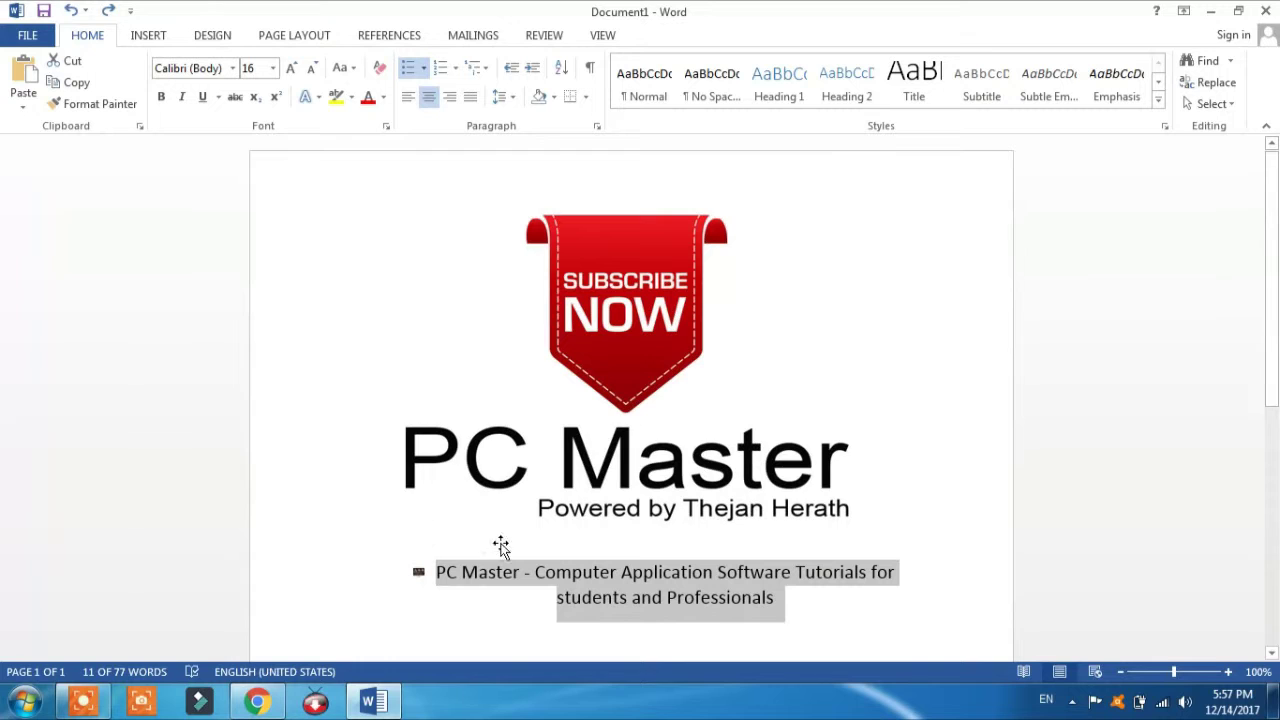
key("Delete")
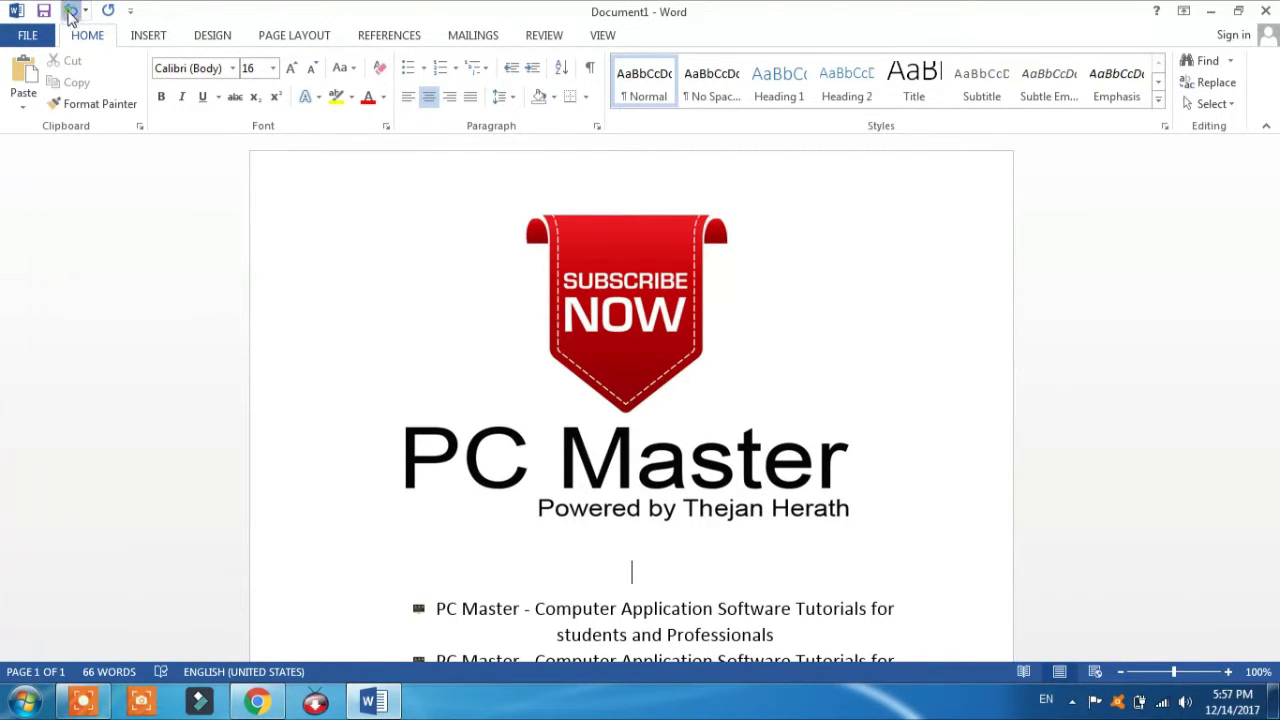
left_click(71, 12)
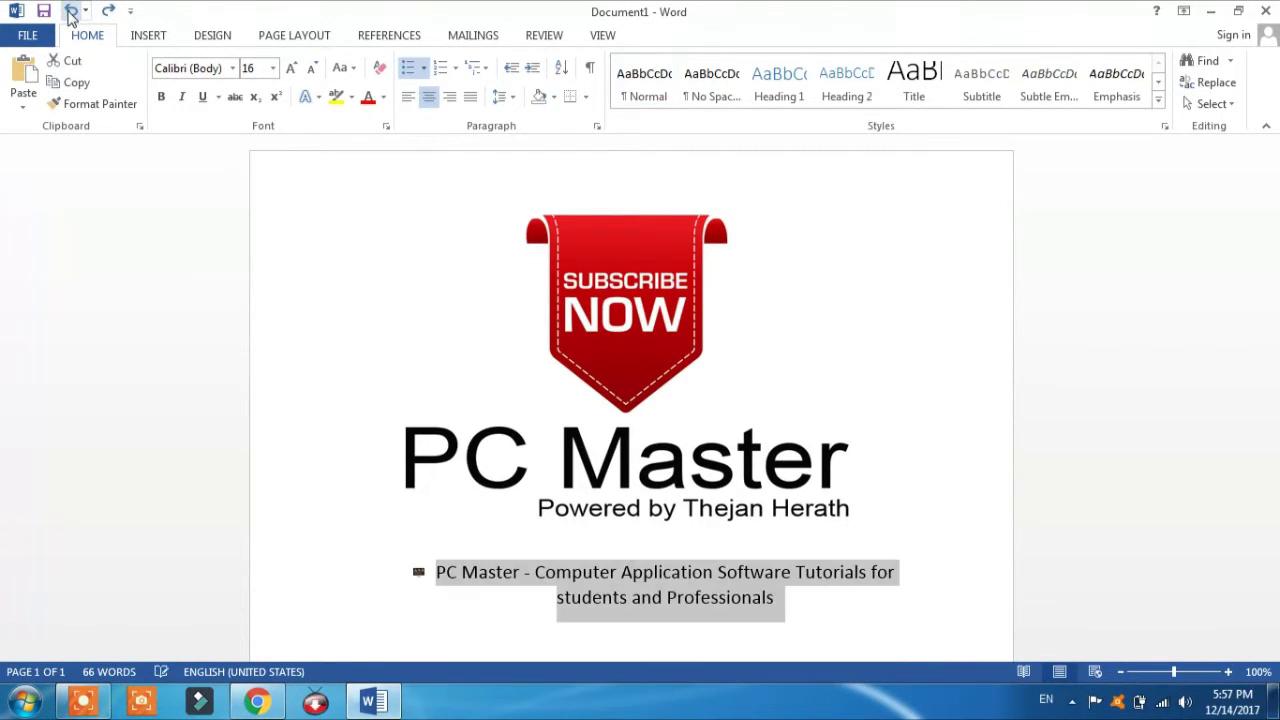
Type stray characters after 'PC' in the tagline, then undo and backspace most of them.
left_click(517, 574)
left_click(457, 572)
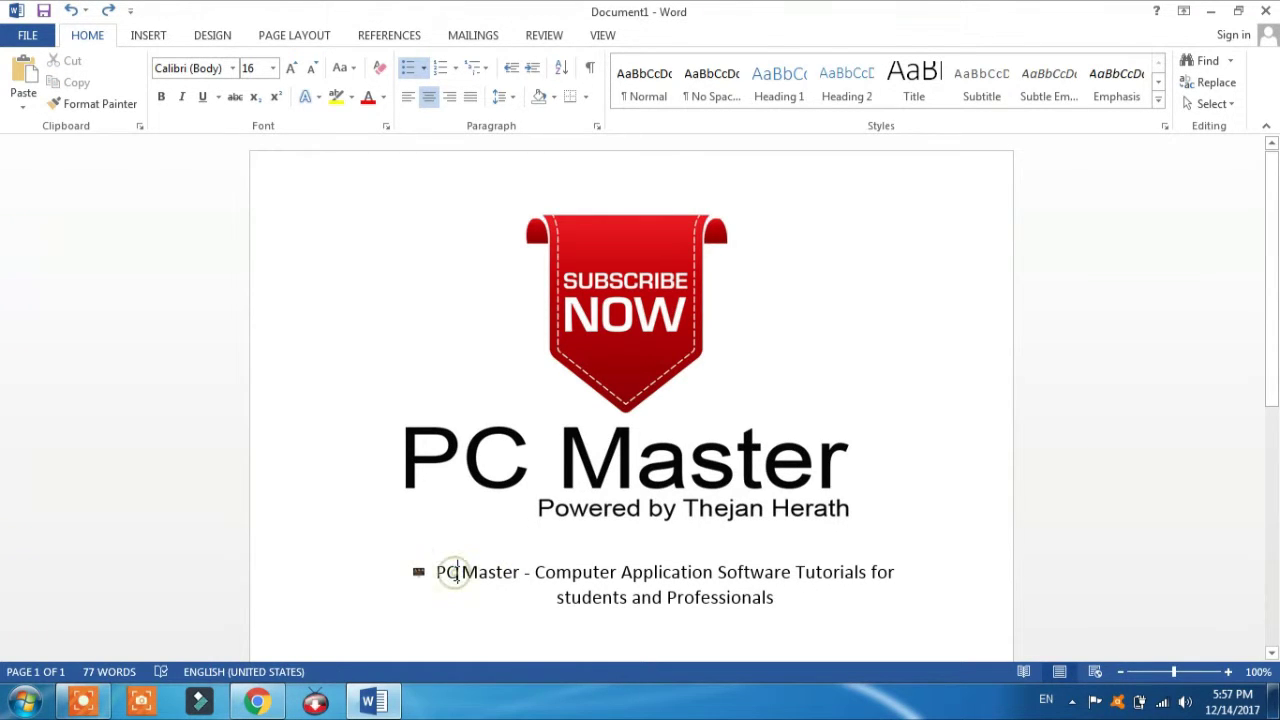
type(",knbnfb/lknbikb")
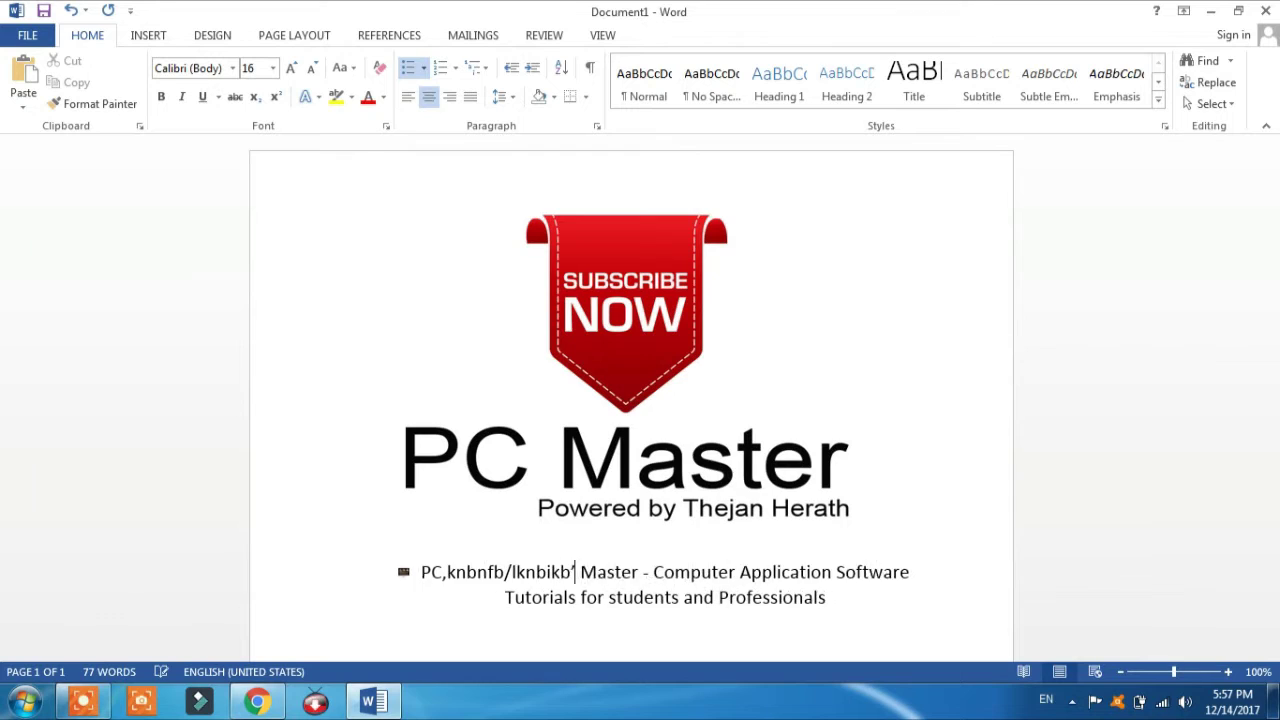
type("'b'net'ibn")
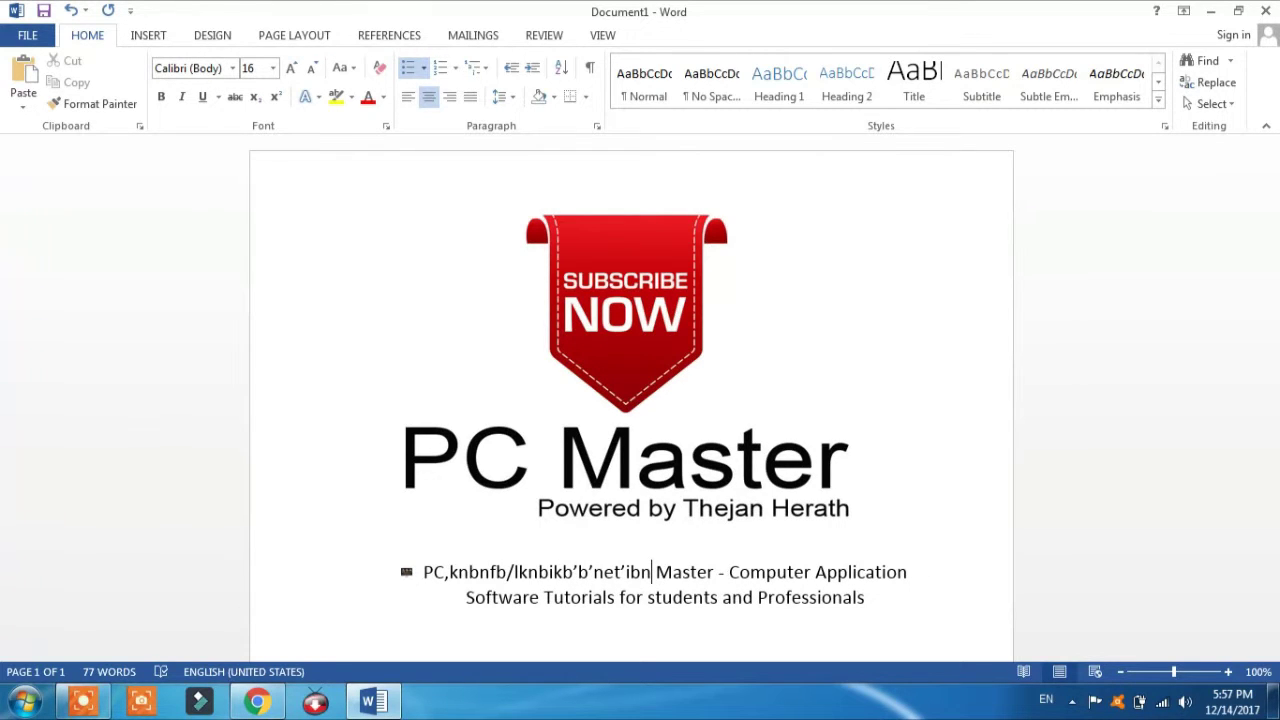
left_click(70, 12)
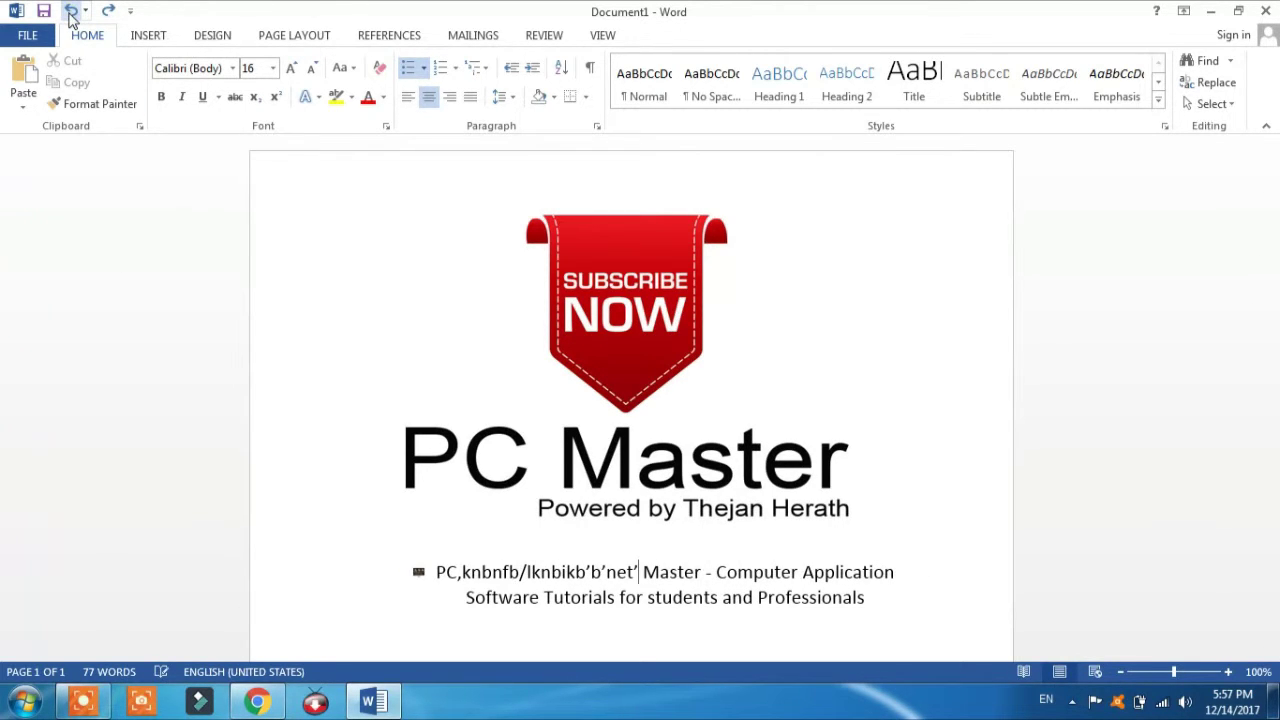
left_click(70, 12)
left_click(70, 12)
left_click(70, 12)
left_click(70, 12)
key("BackSpace")
key("BackSpace")
key("BackSpace")
key("BackSpace")
key("BackSpace")
key("BackSpace")
key("BackSpace")
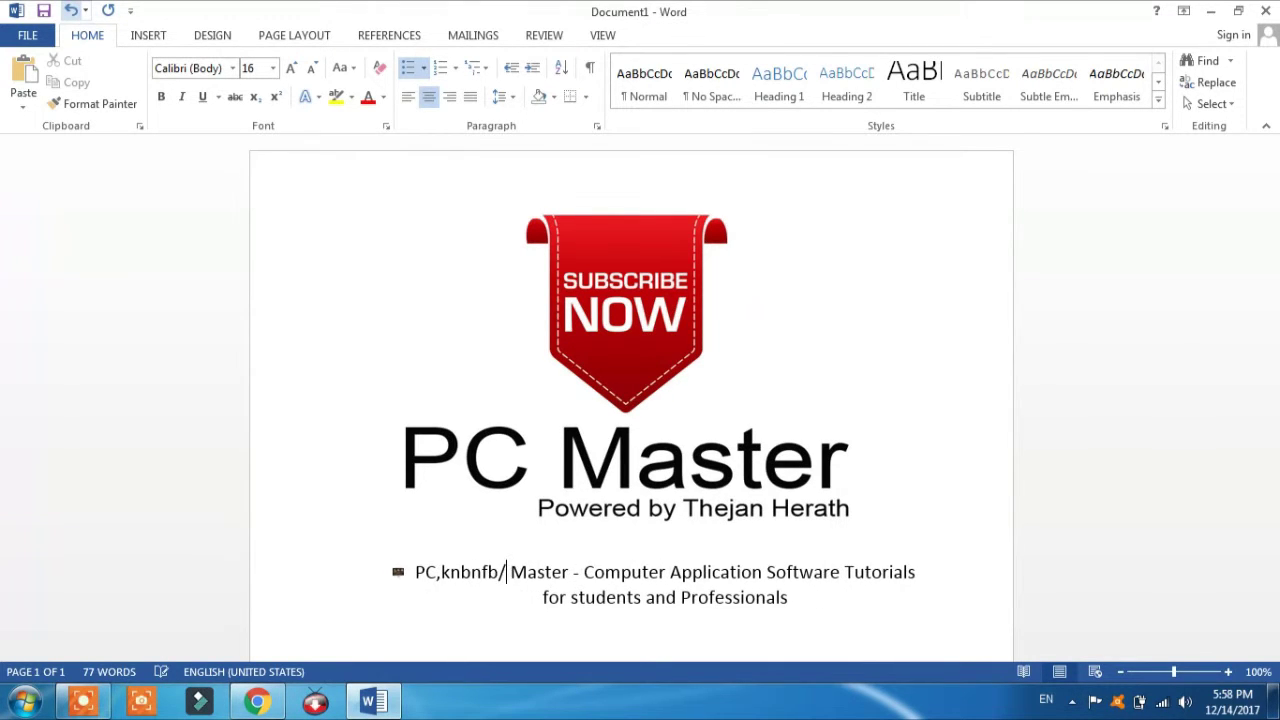
key("BackSpace")
key("BackSpace")
key("BackSpace")
key("BackSpace")
key("BackSpace")
key("BackSpace")
key("BackSpace")
key("BackSpace")
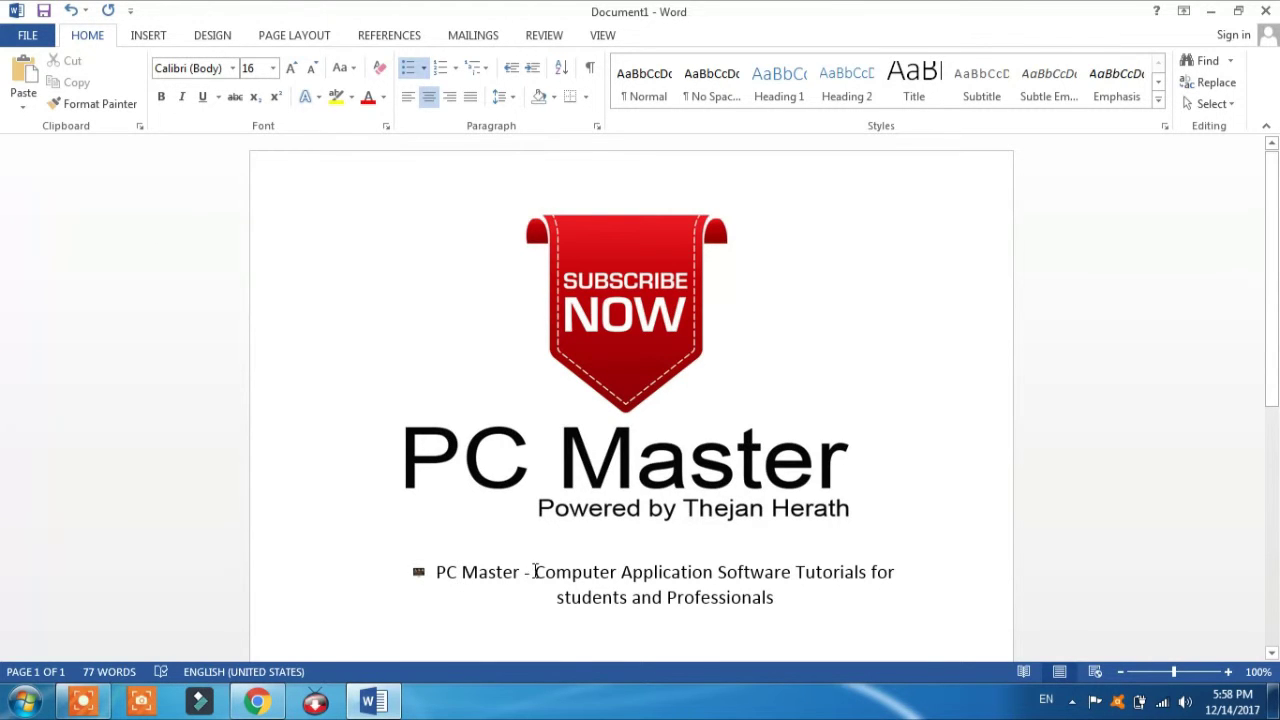
Show the Restrict Editing pane from the Review tab.
left_click(532, 637)
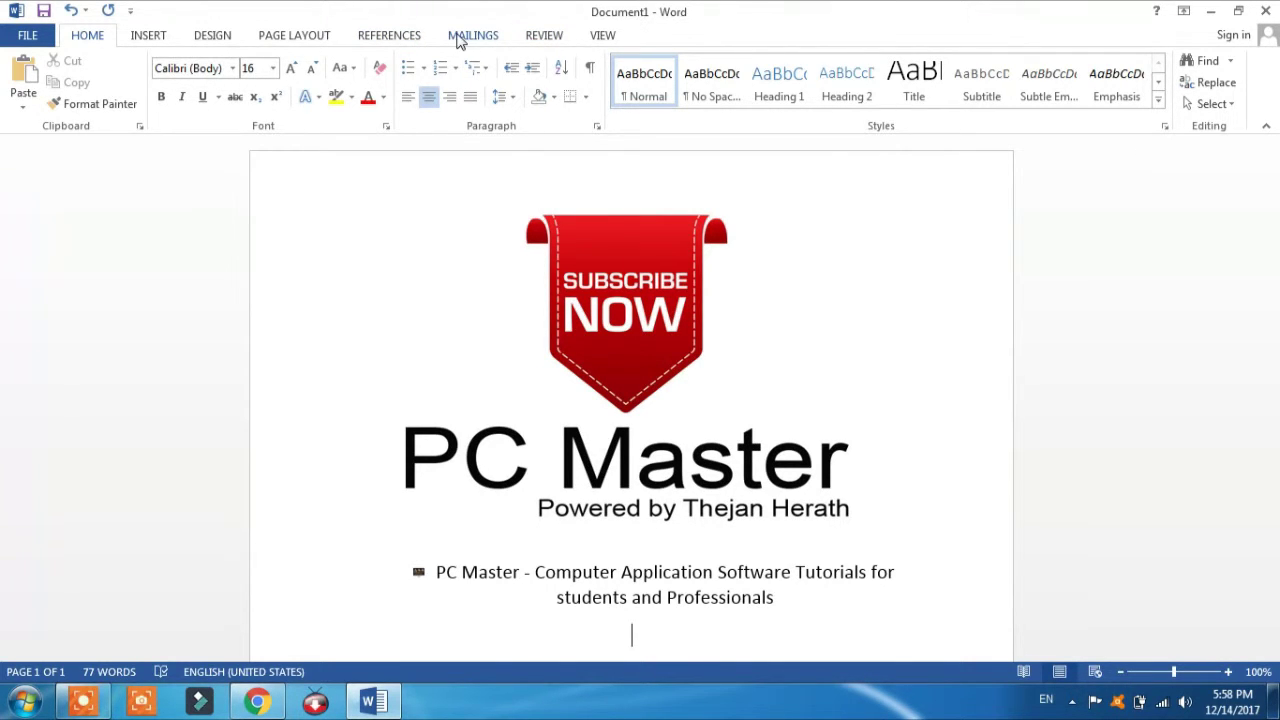
left_click(543, 40)
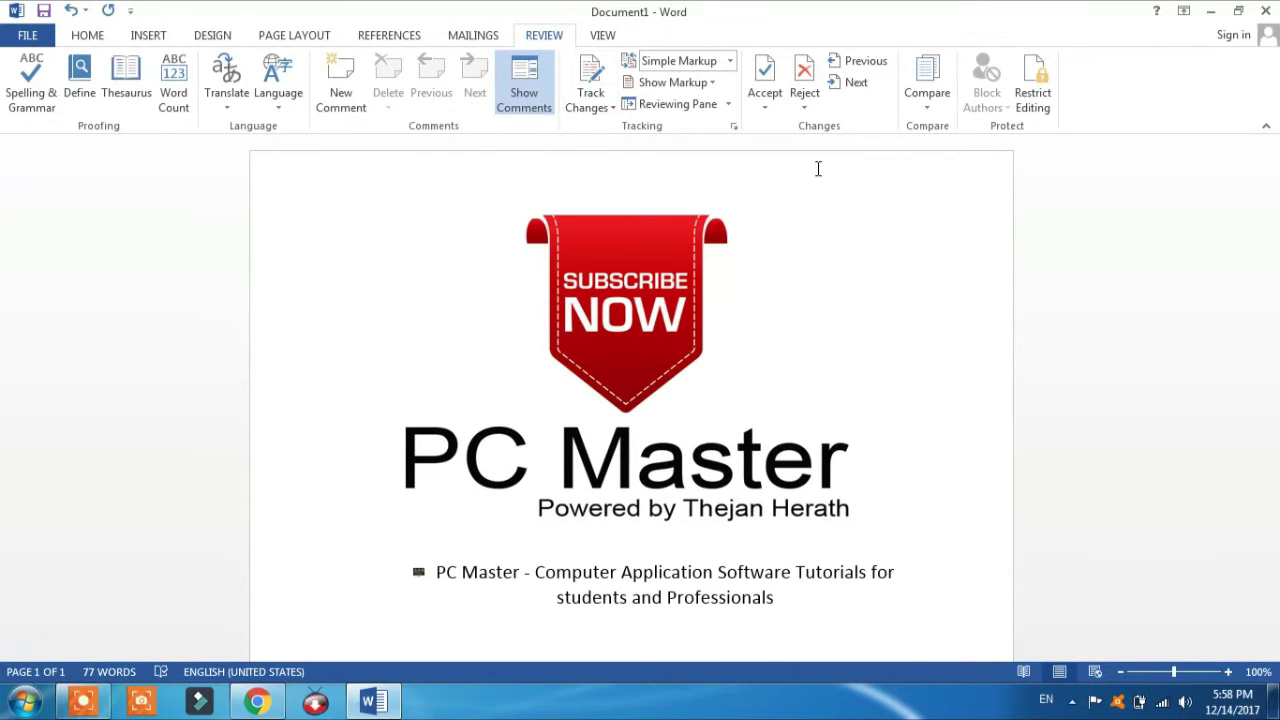
left_click(1053, 92)
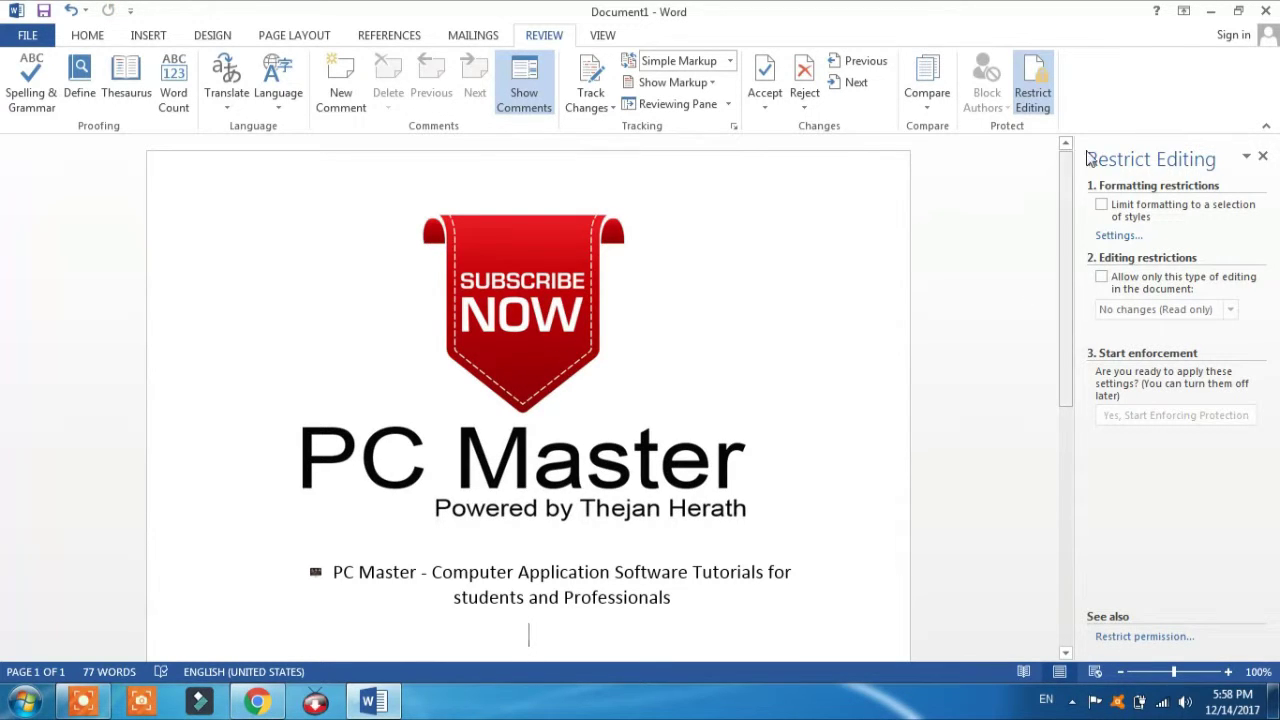
Limit editing to 'No changes (Read only)' with no Everyone exception, and start enforcing protection.
left_click(1102, 277)
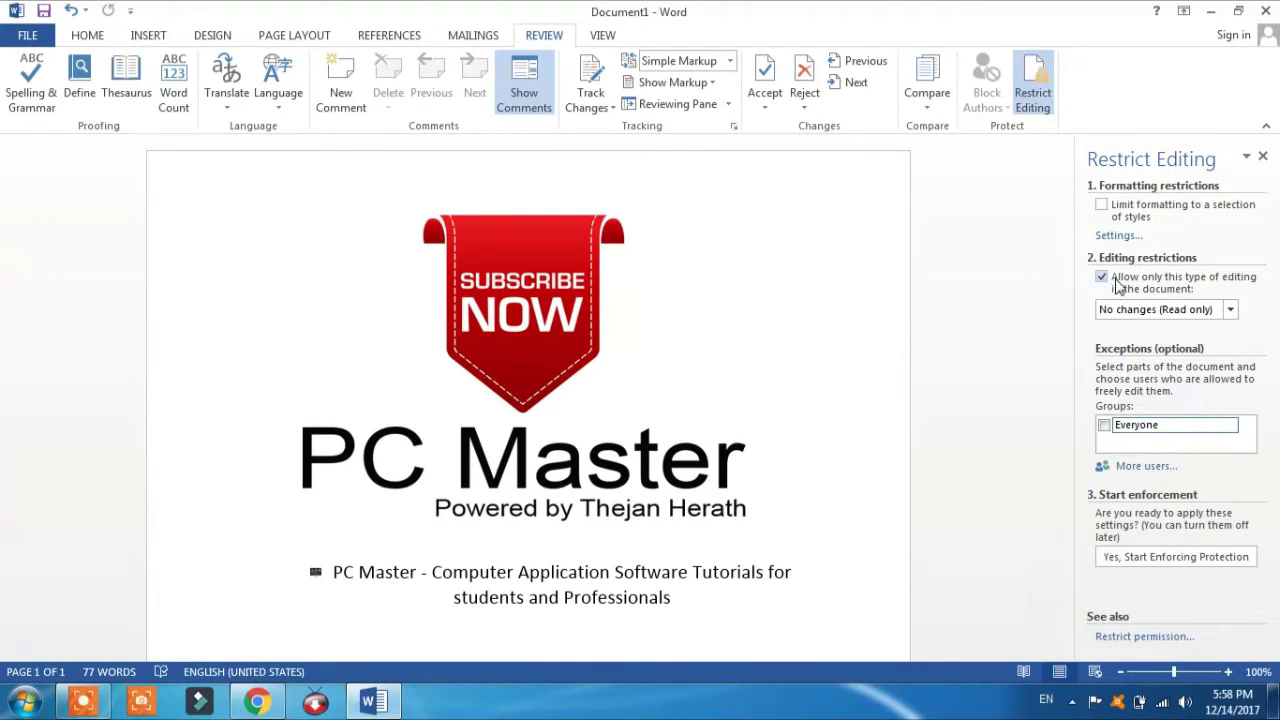
left_click(1232, 310)
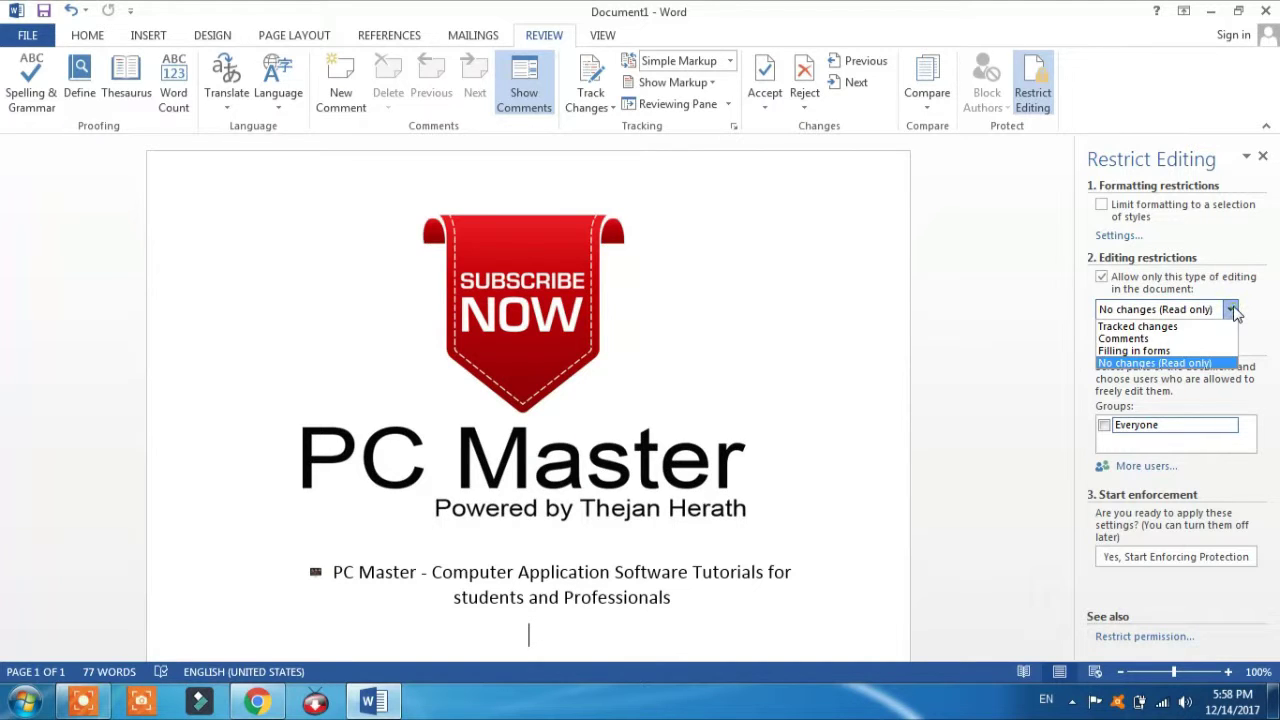
left_click(1232, 365)
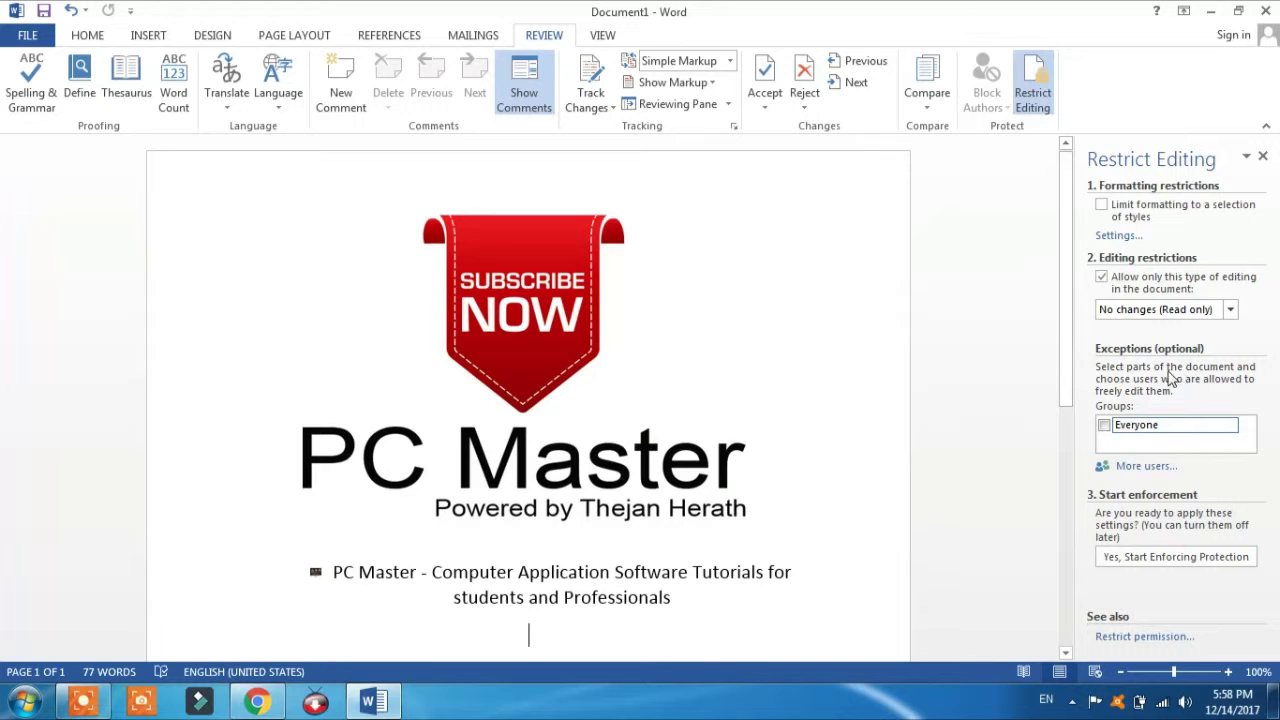
left_click(1104, 426)
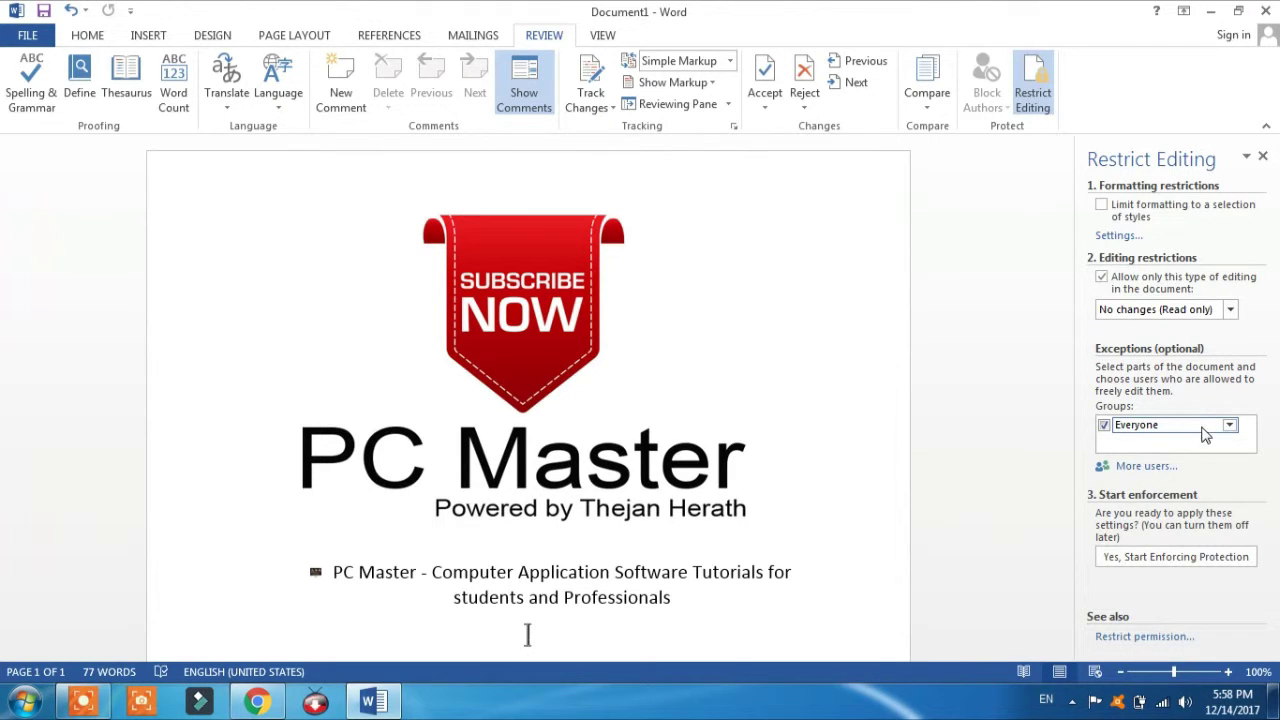
left_click(1104, 426)
left_click(1156, 557)
left_click(704, 320)
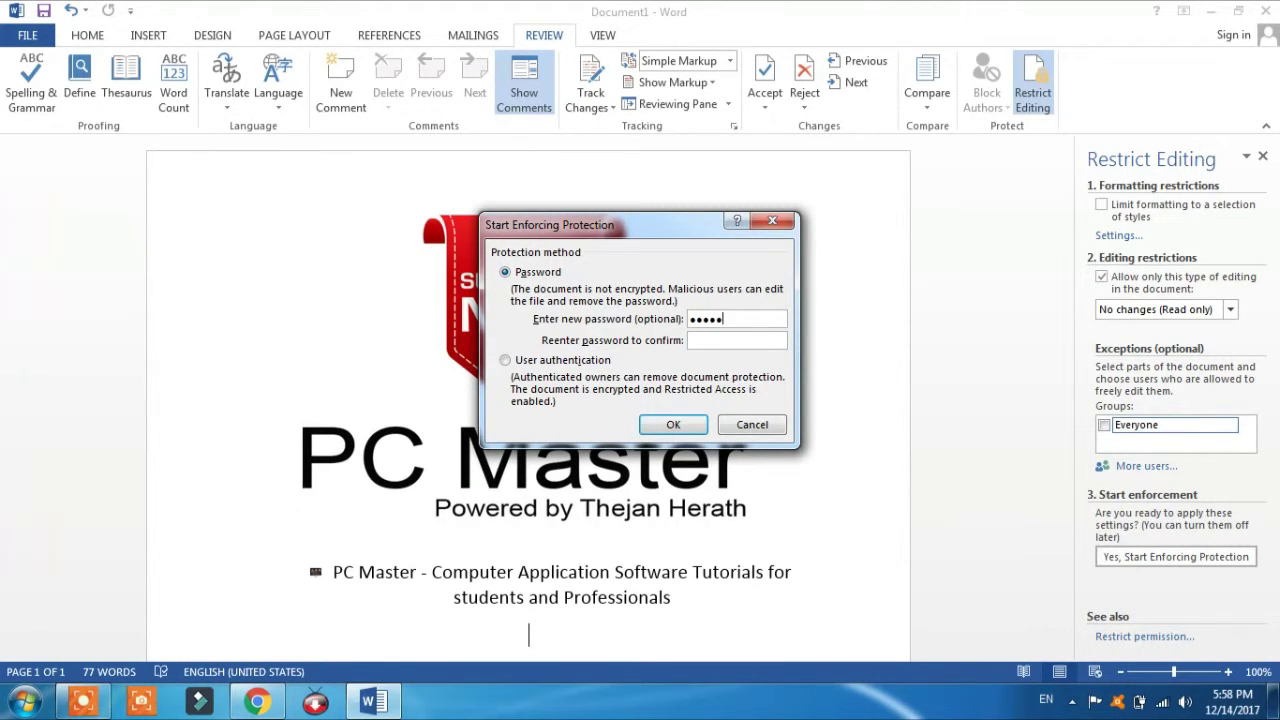
Confirm the new protection password and apply the read-only restriction.
left_click(729, 339)
left_click(673, 425)
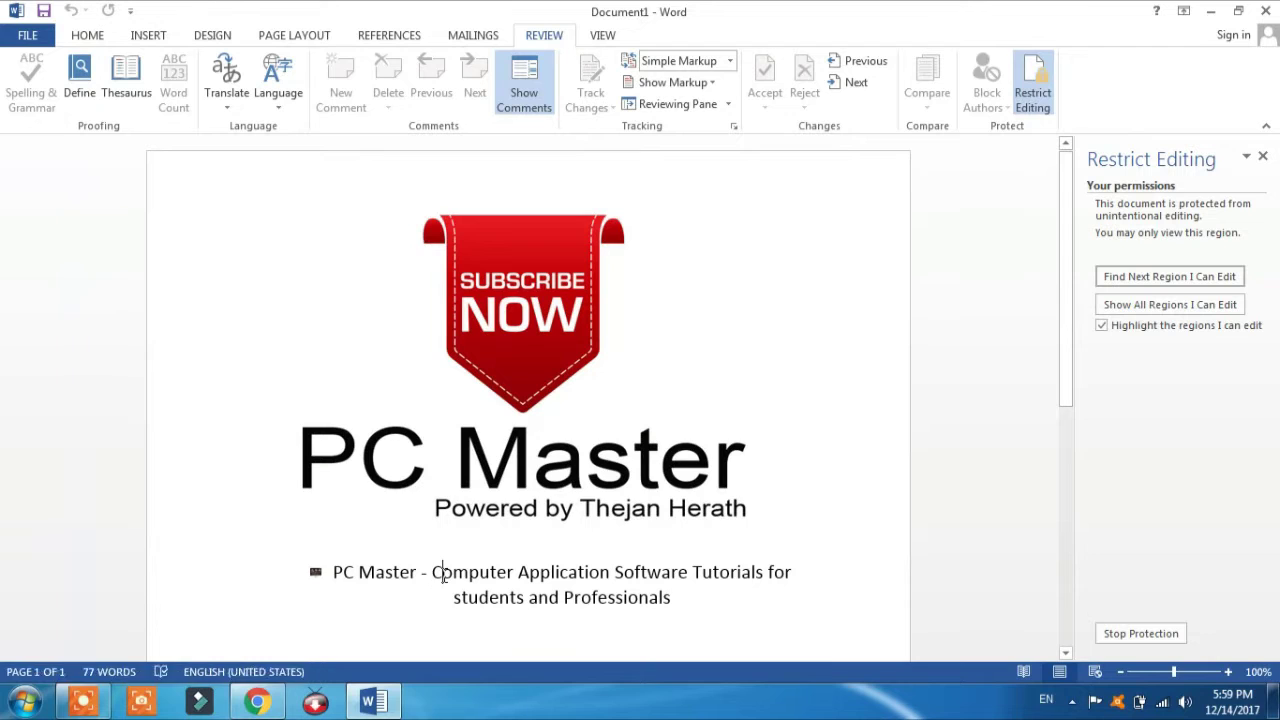
type("a")
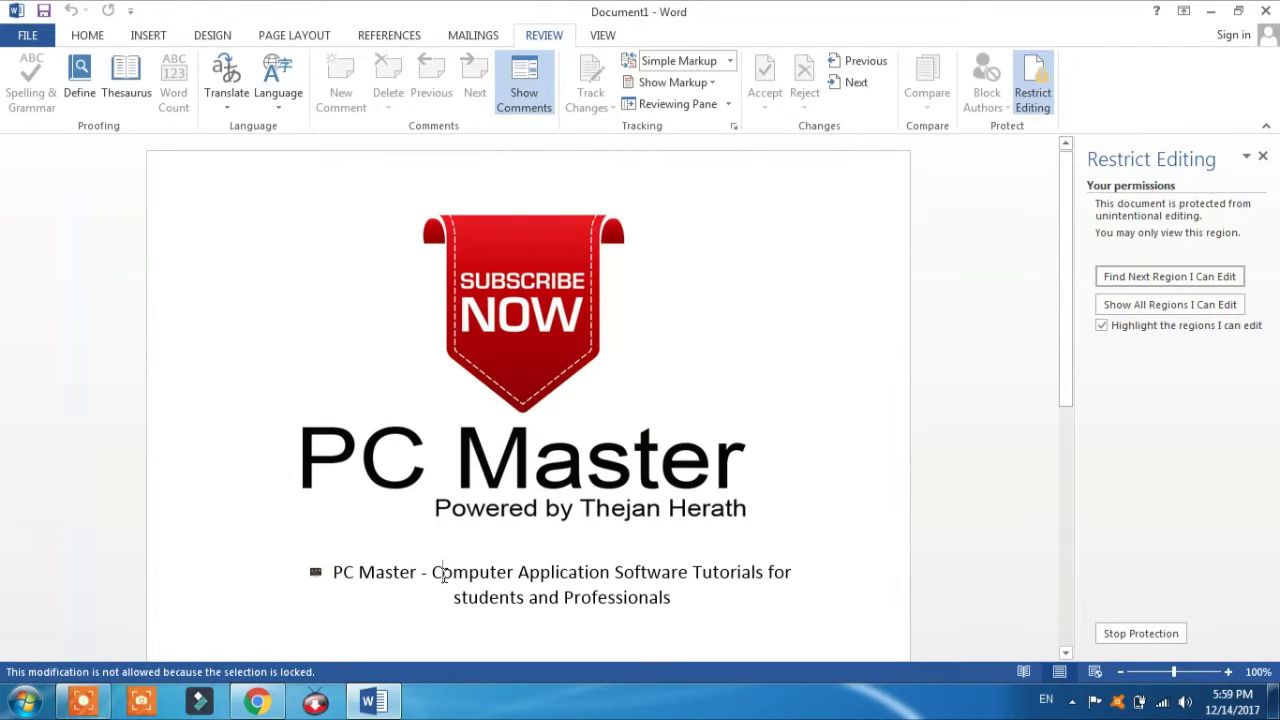
left_click(334, 572)
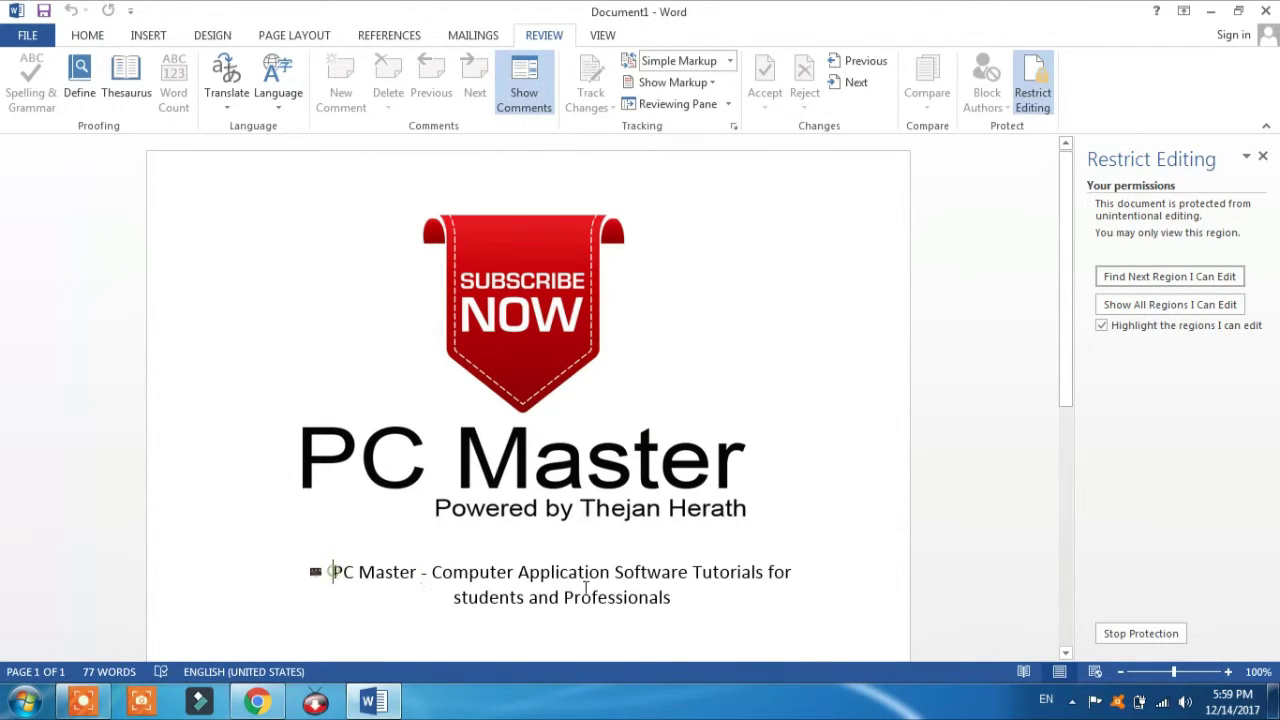
left_click(704, 611, "shift")
right_click(590, 602)
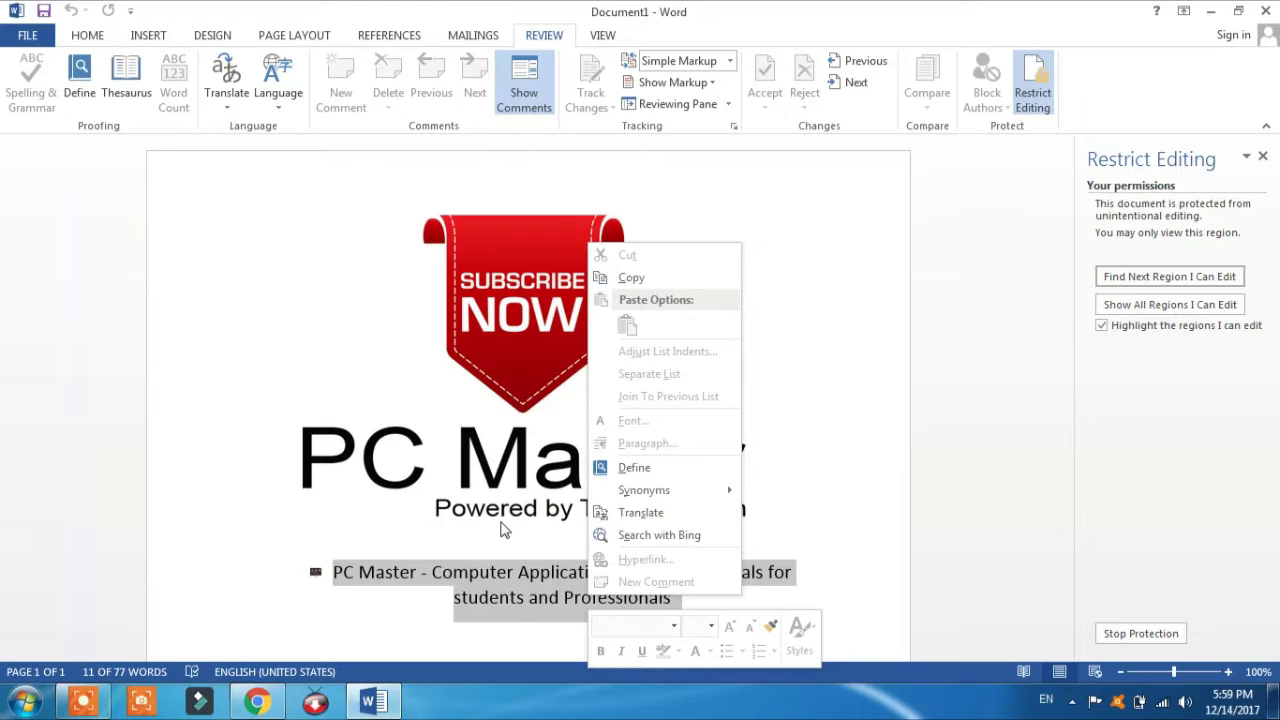
left_click(489, 574)
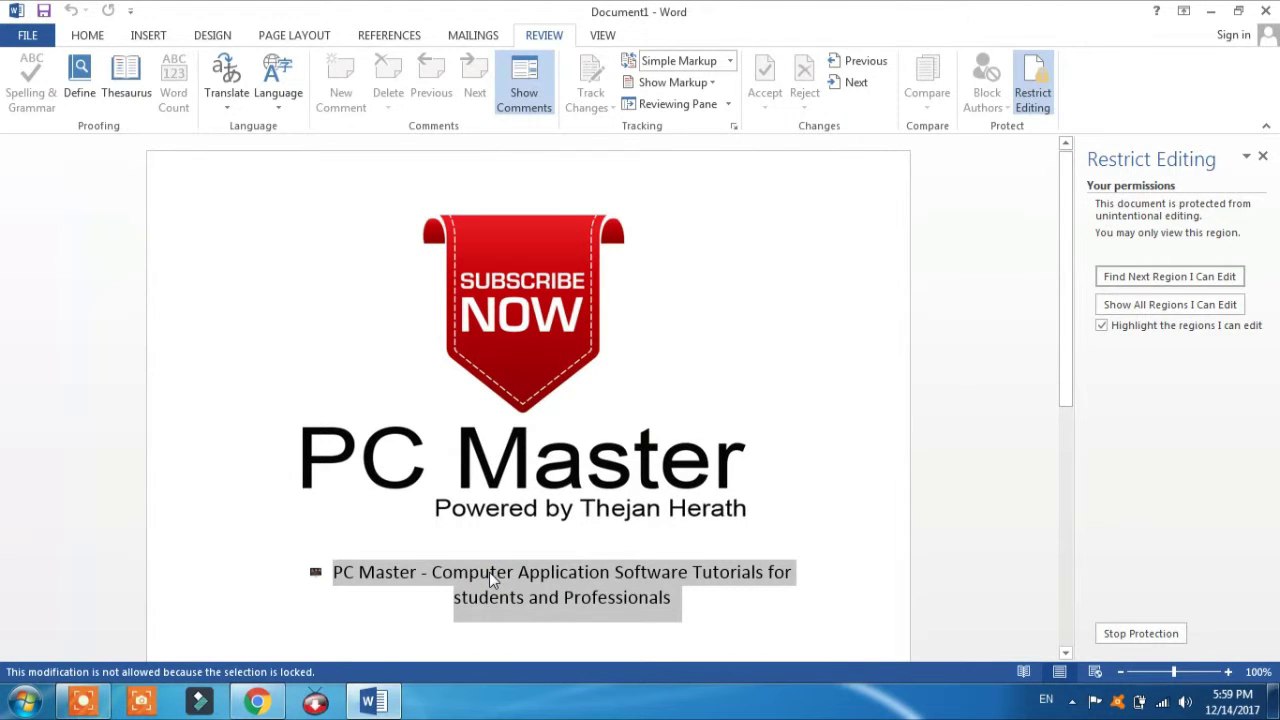
left_click(450, 540)
left_click(452, 568)
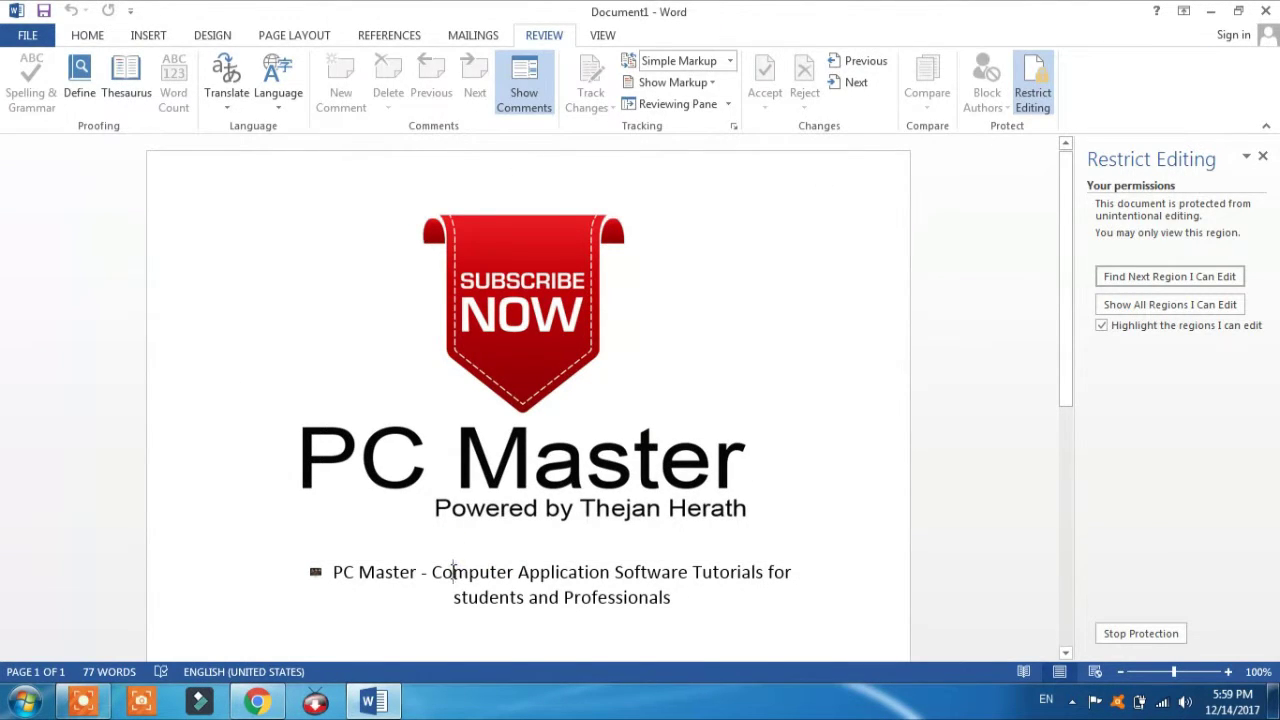
left_click(496, 409)
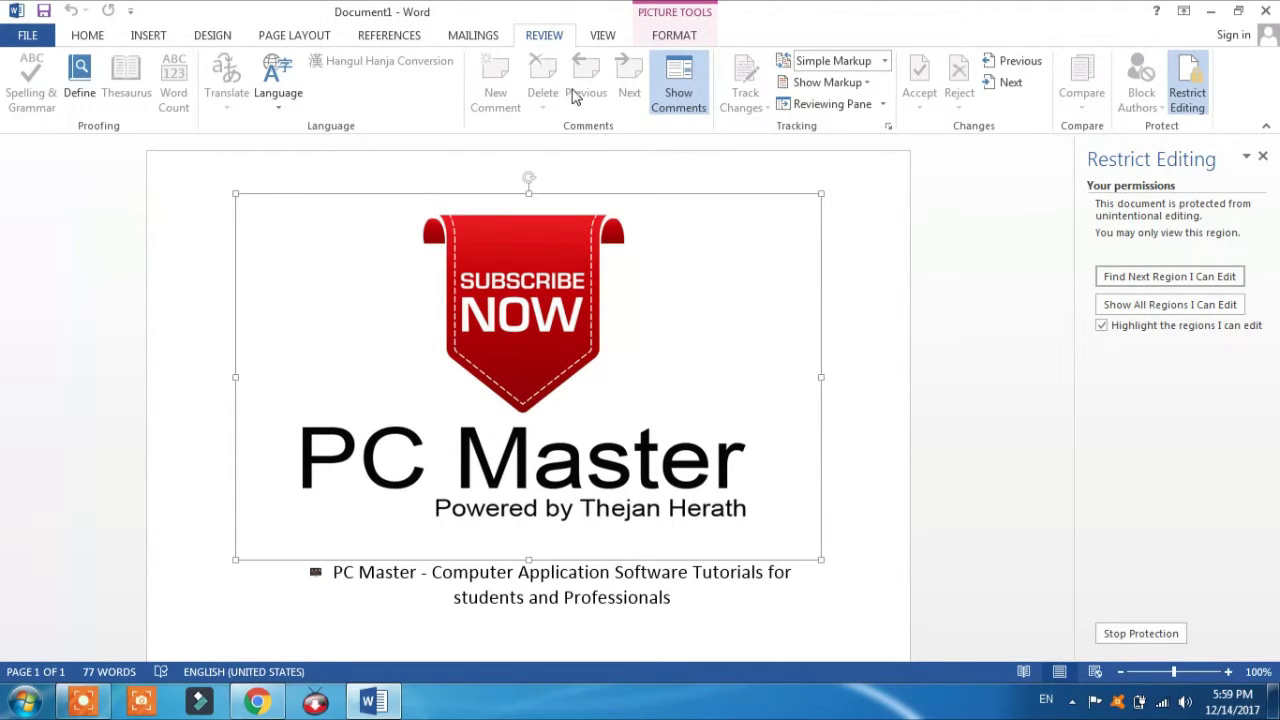
Check that References, Mailings, Review, View, Page Layout, Design and Insert commands are disabled.
left_click(410, 43)
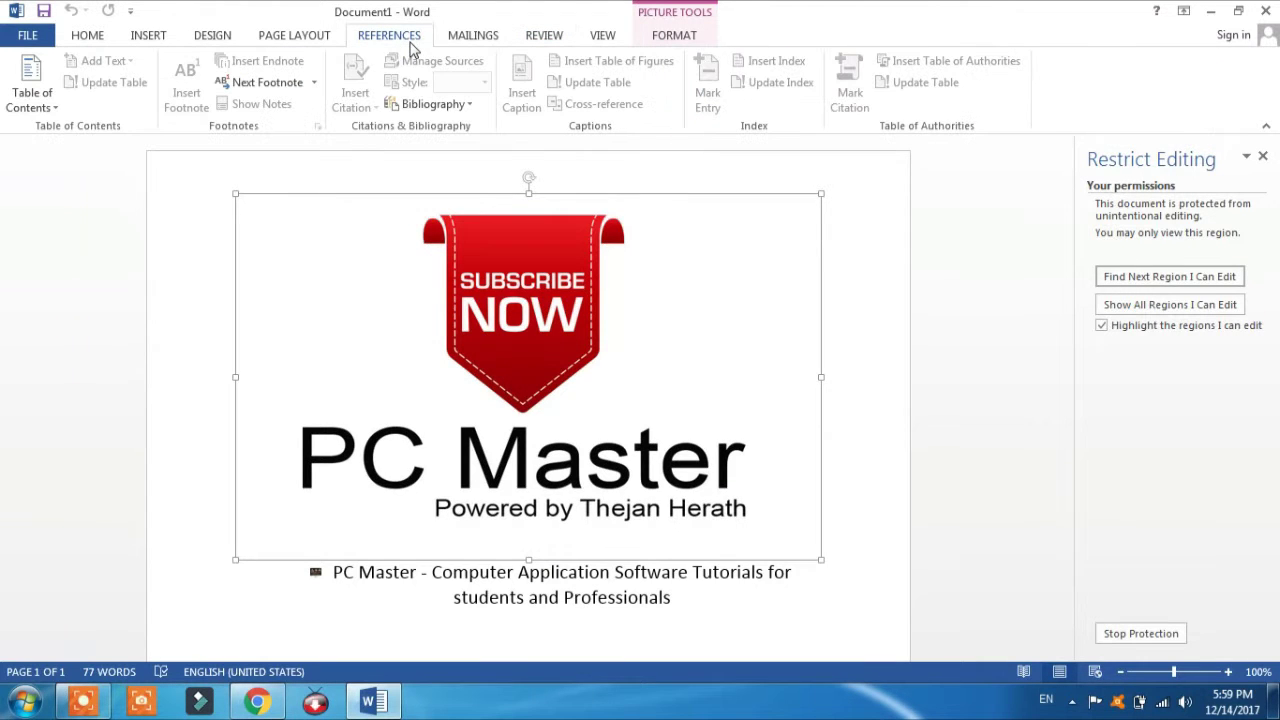
left_click(472, 42)
left_click(547, 40)
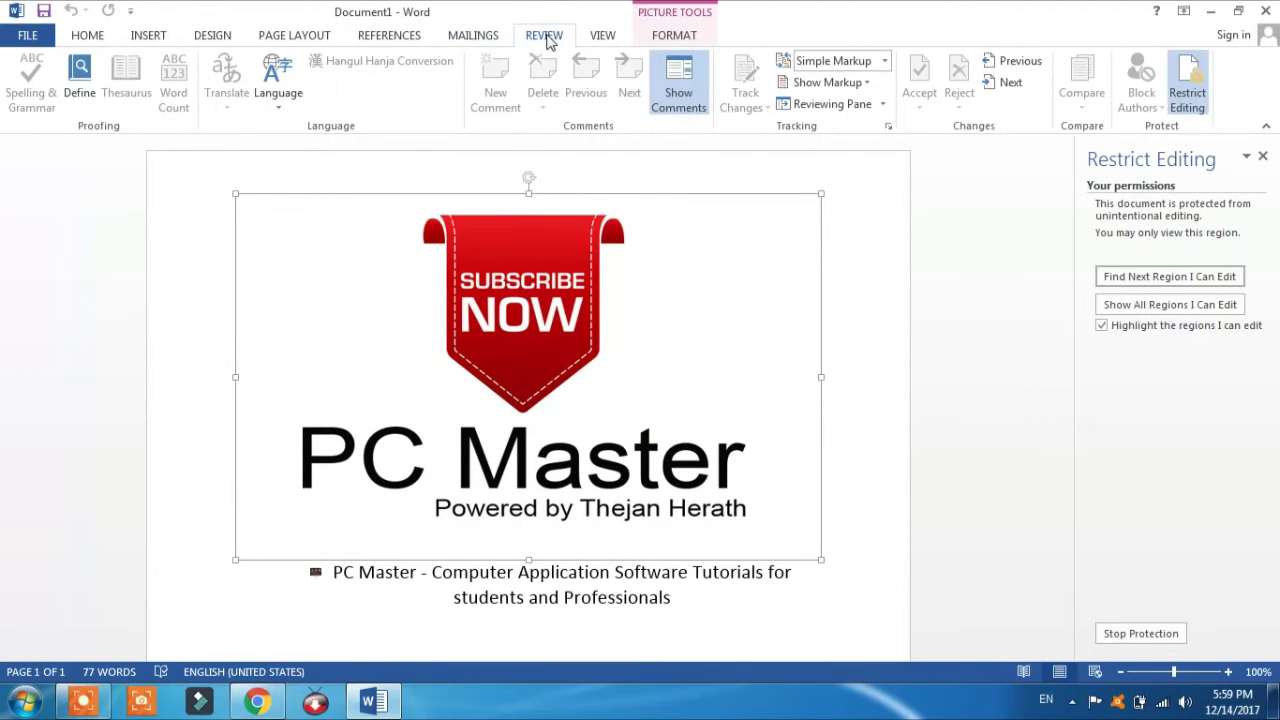
left_click(606, 42)
left_click(318, 42)
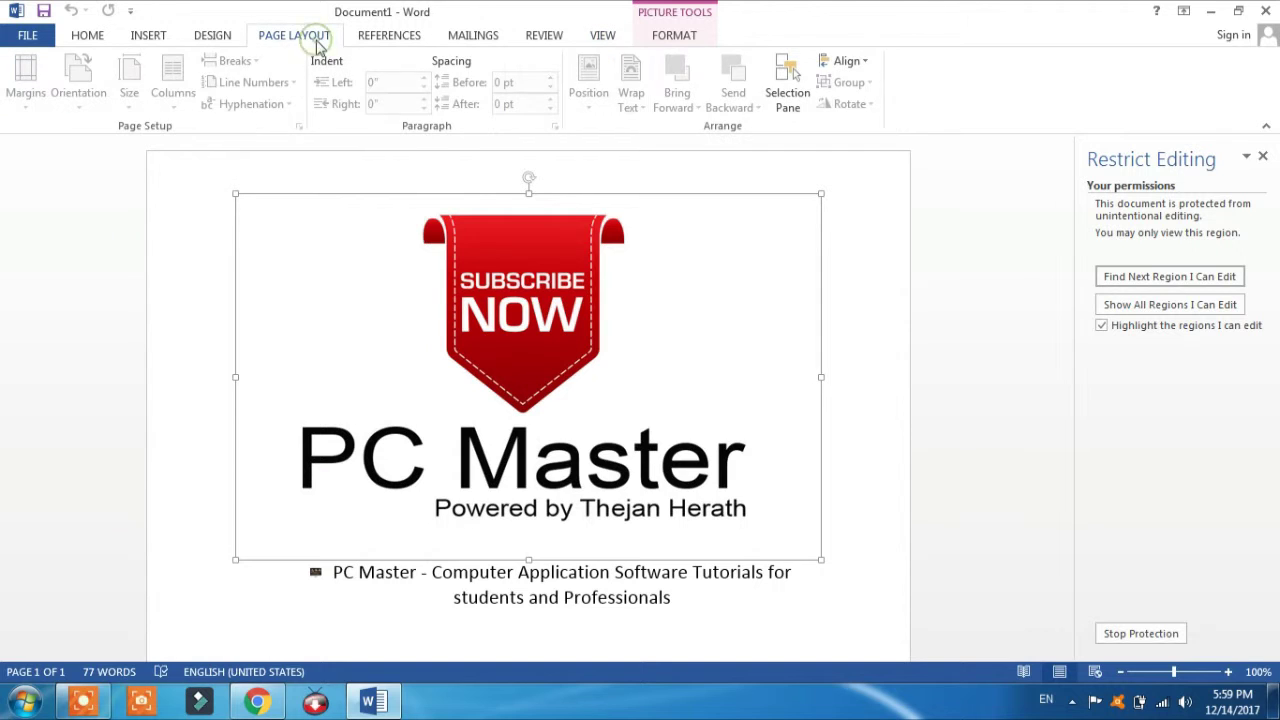
left_click(228, 38)
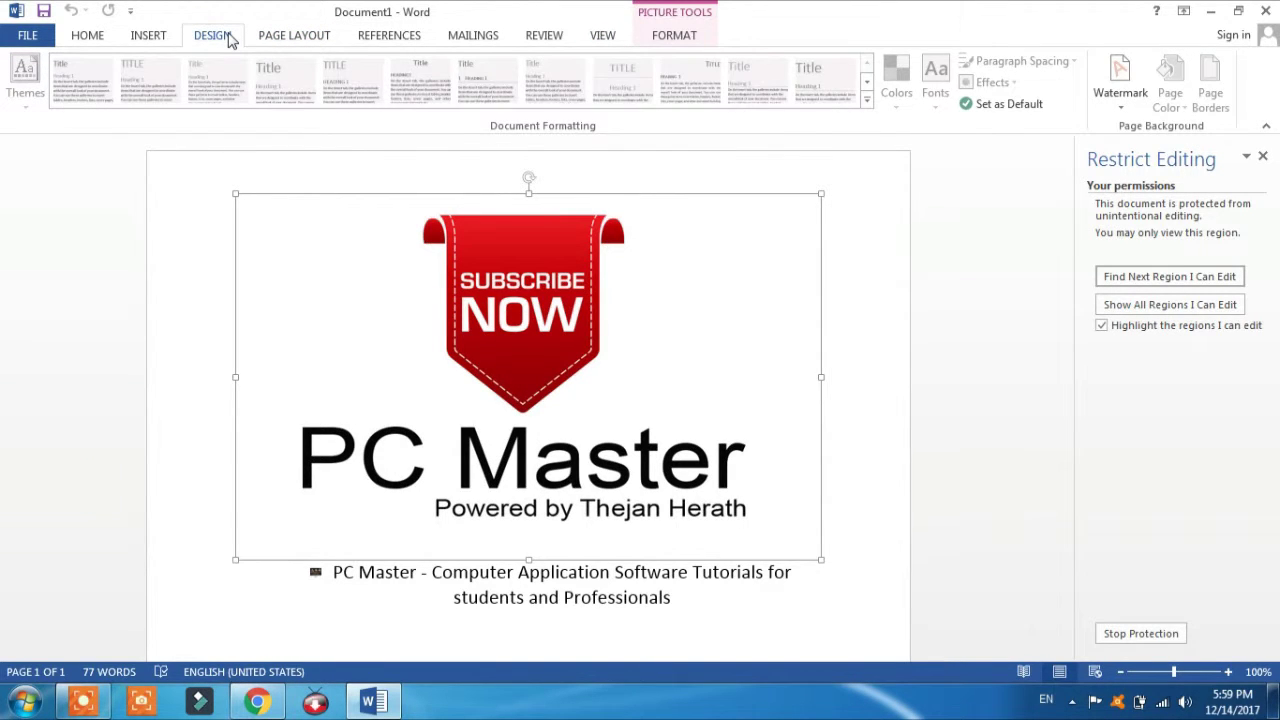
left_click(145, 38)
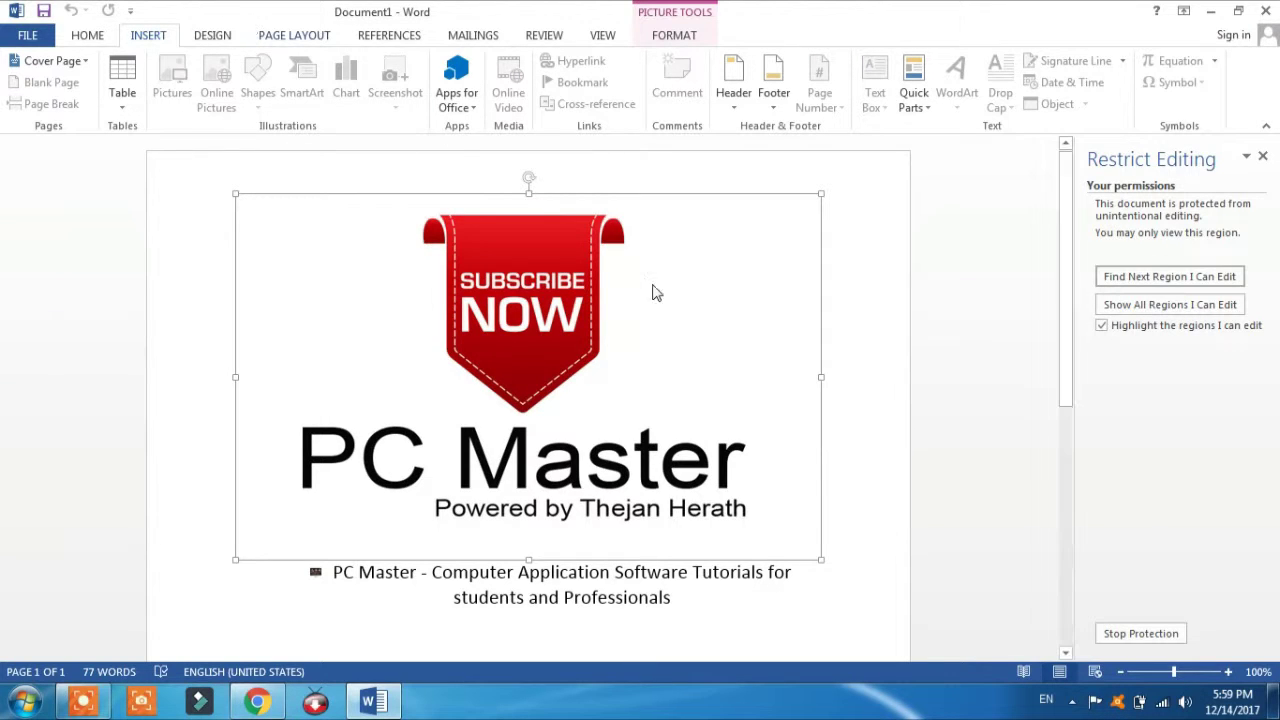
left_click(909, 331)
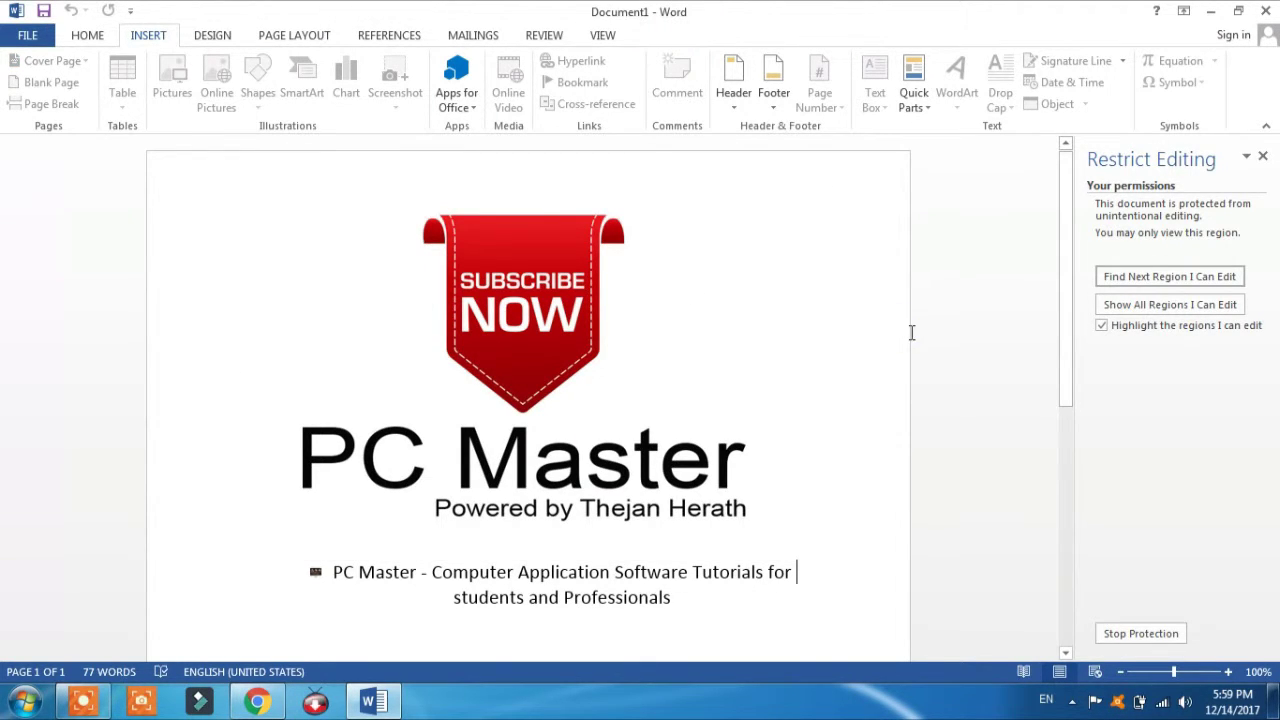
Close the Restrict Editing pane and scroll the protected document slightly.
left_click(1262, 156)
left_click_drag(1274, 325, 1278, 330)
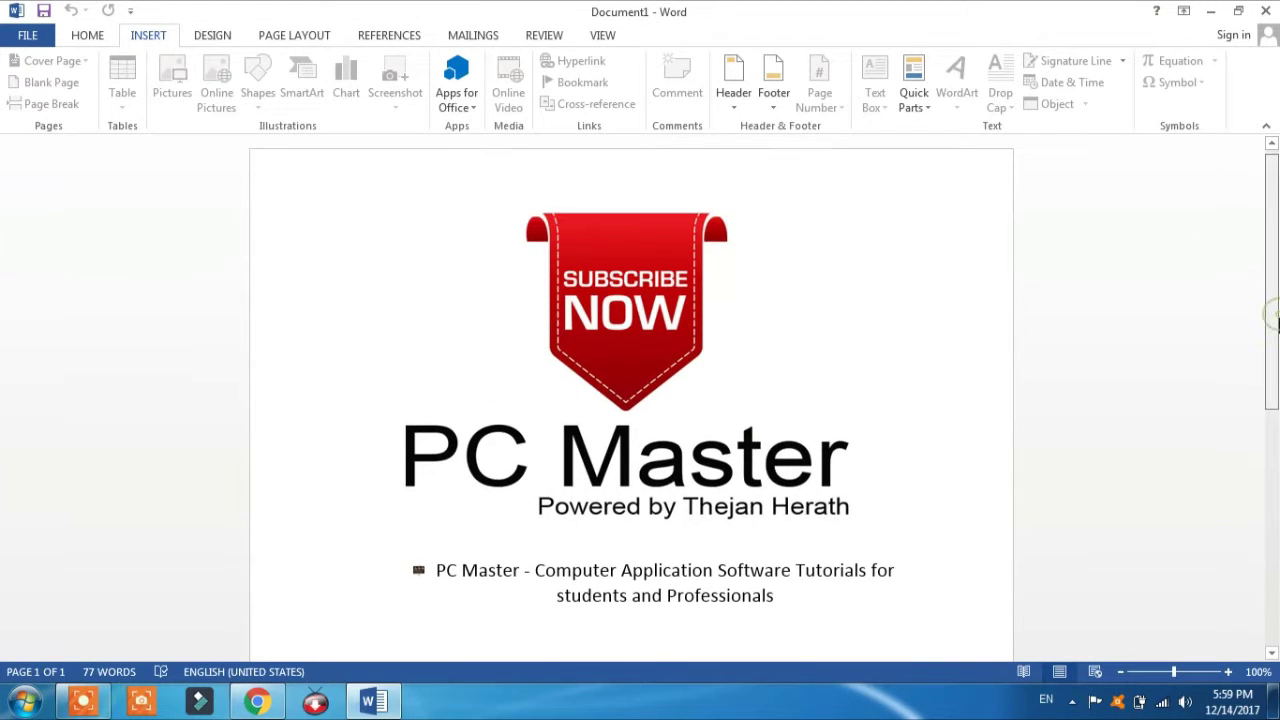